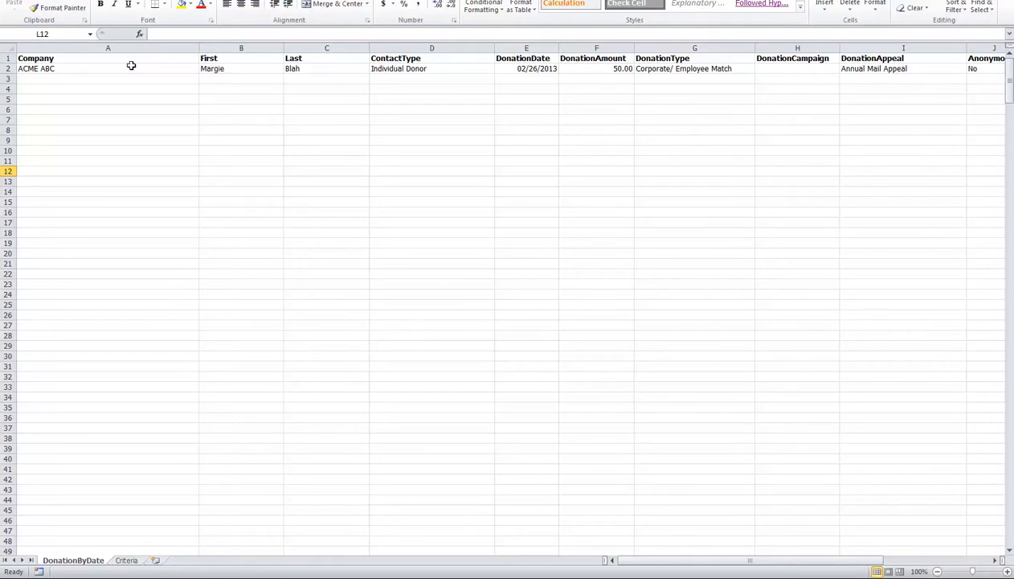
- Examine the column headers and the sample donor record across the DonationByDate sheet
drag(53, 61, 980, 58)
click(759, 152)
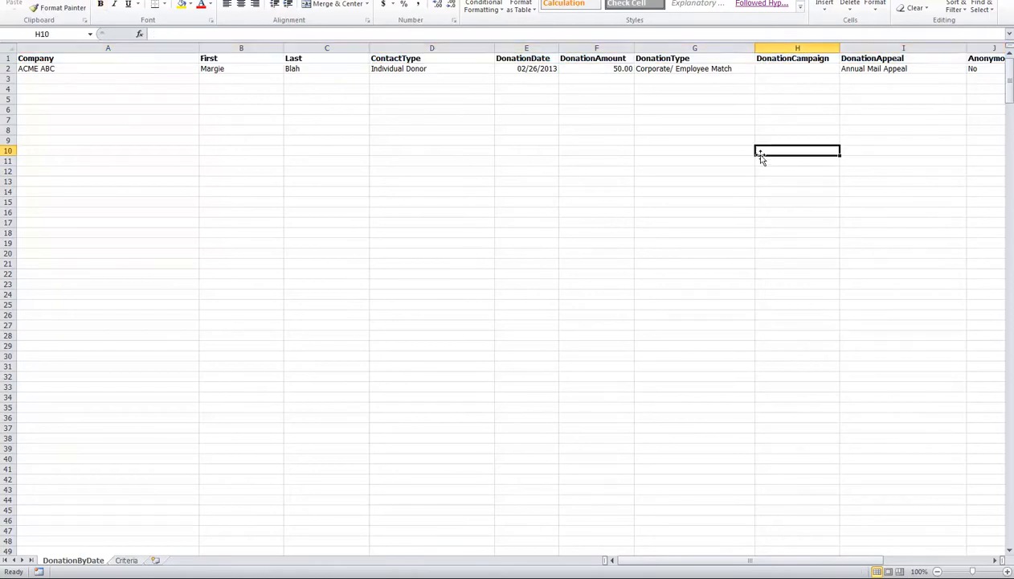
drag(48, 71, 912, 61)
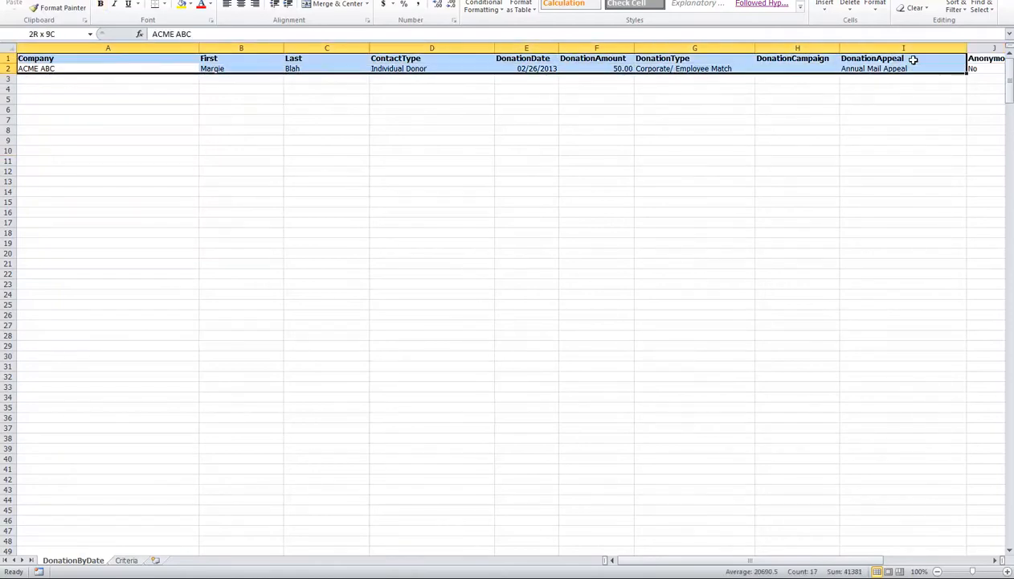
click(929, 560)
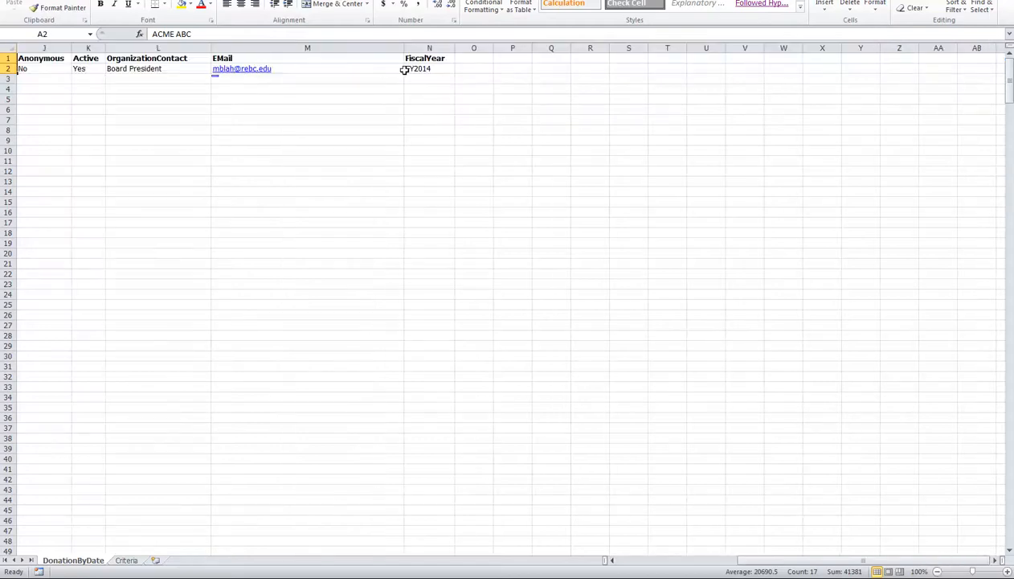
click(617, 560)
click(497, 138)
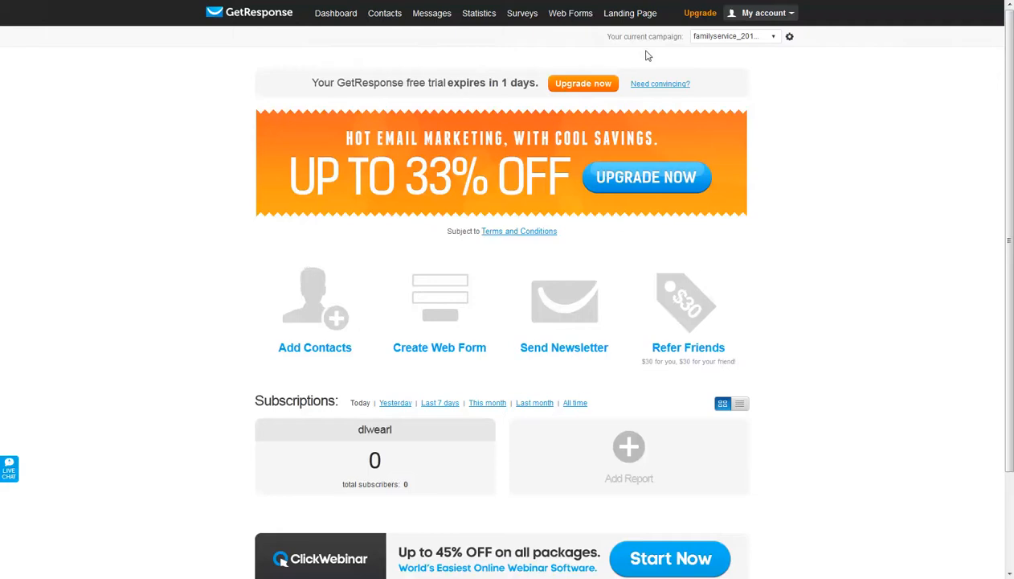
- Switch to GetResponse, check the current campaign's options, and open the contact import page
click(775, 38)
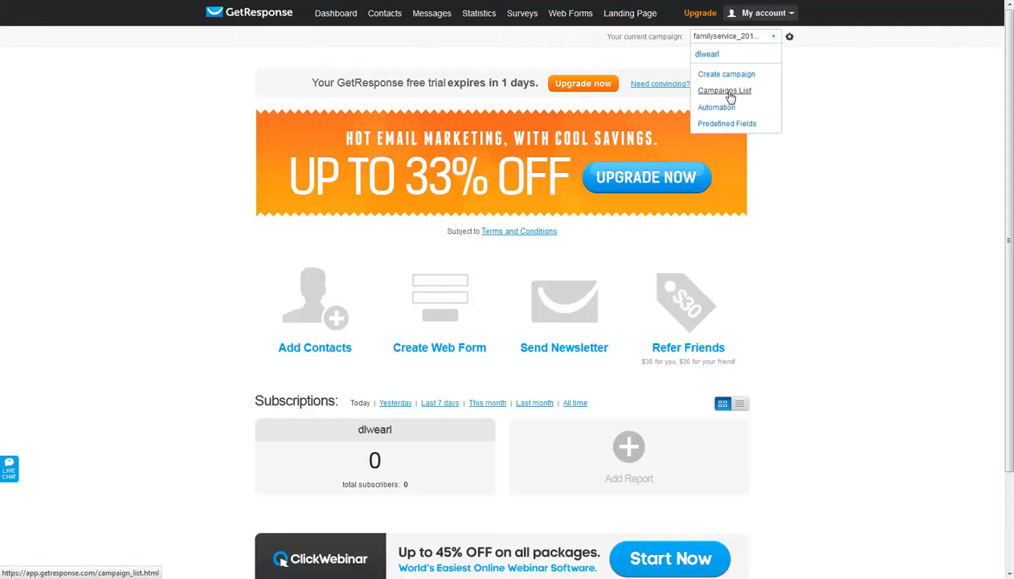
click(860, 124)
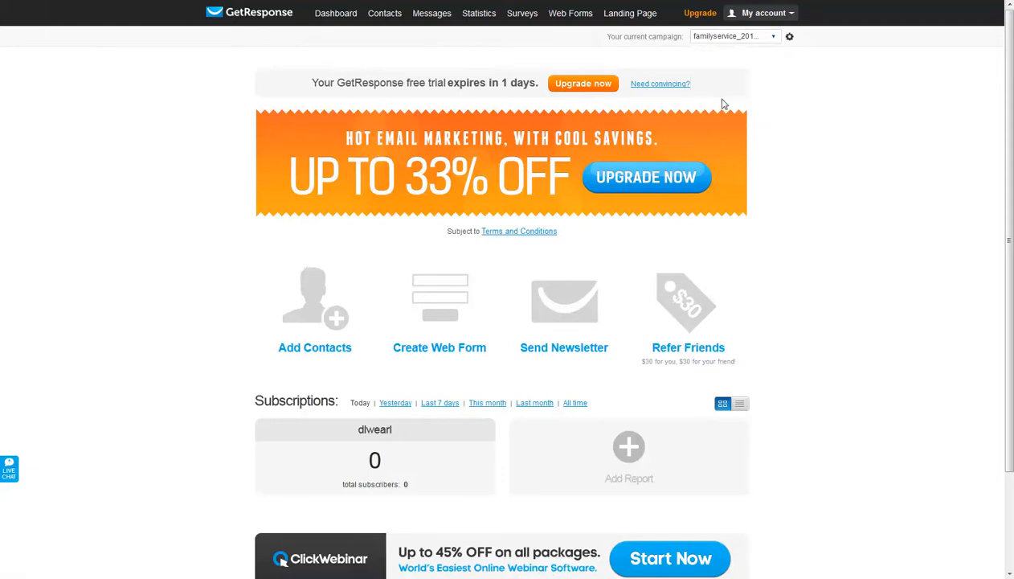
click(384, 13)
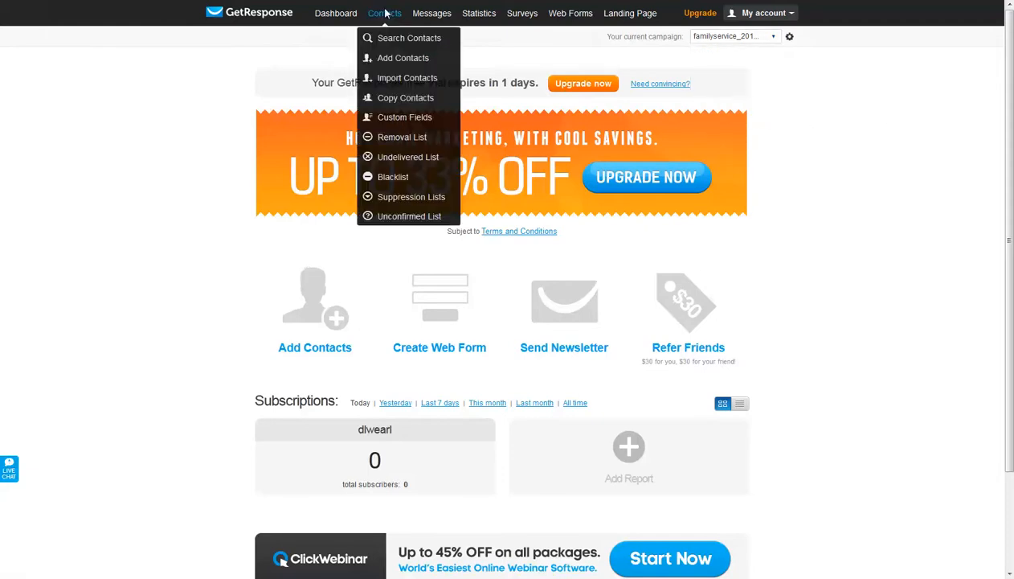
click(400, 81)
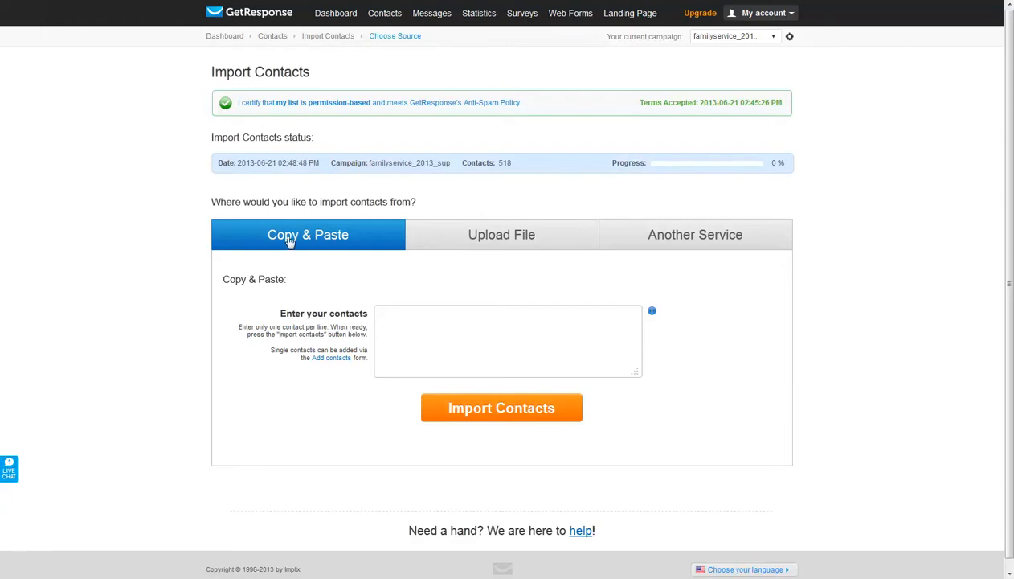
- Review the external services offered as contact sources and return to the file upload source
click(500, 242)
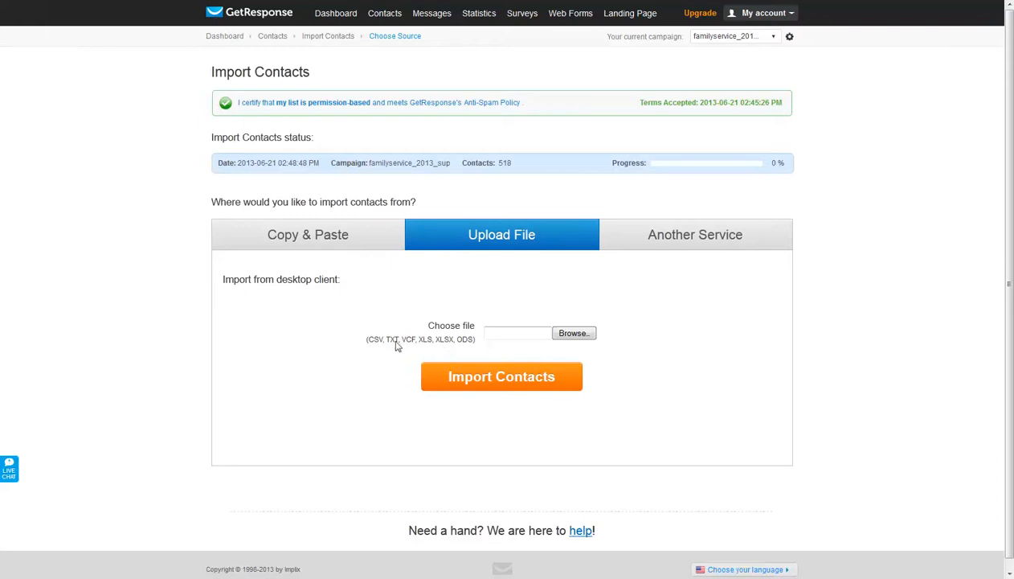
click(721, 245)
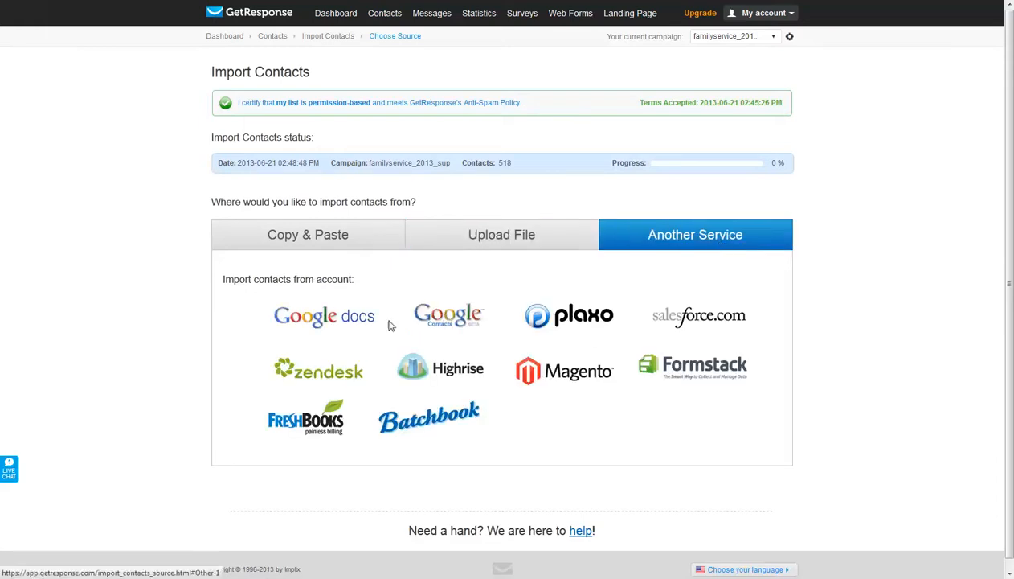
click(521, 235)
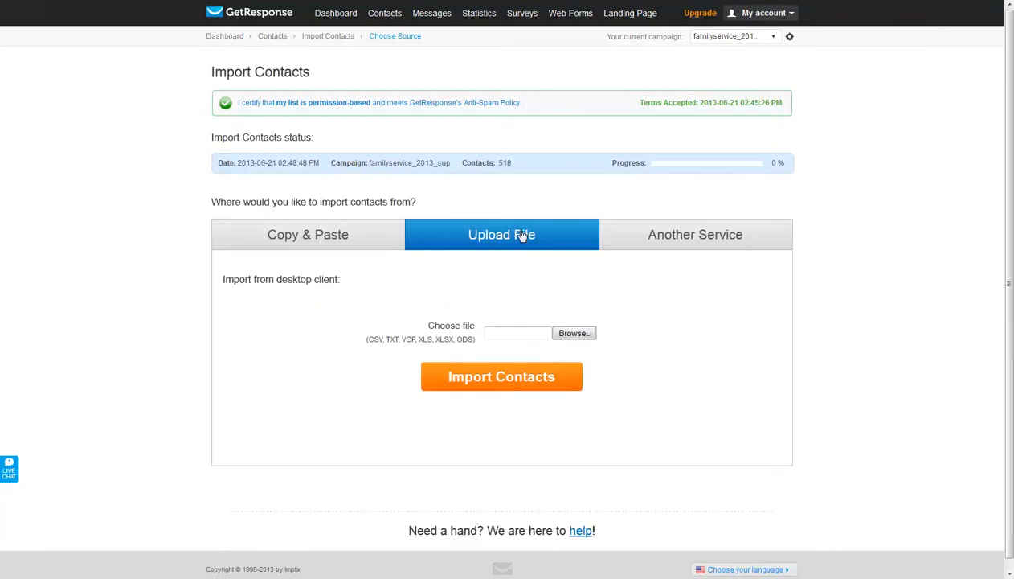
- Choose the contact file from the desktop and upload it for import
click(572, 333)
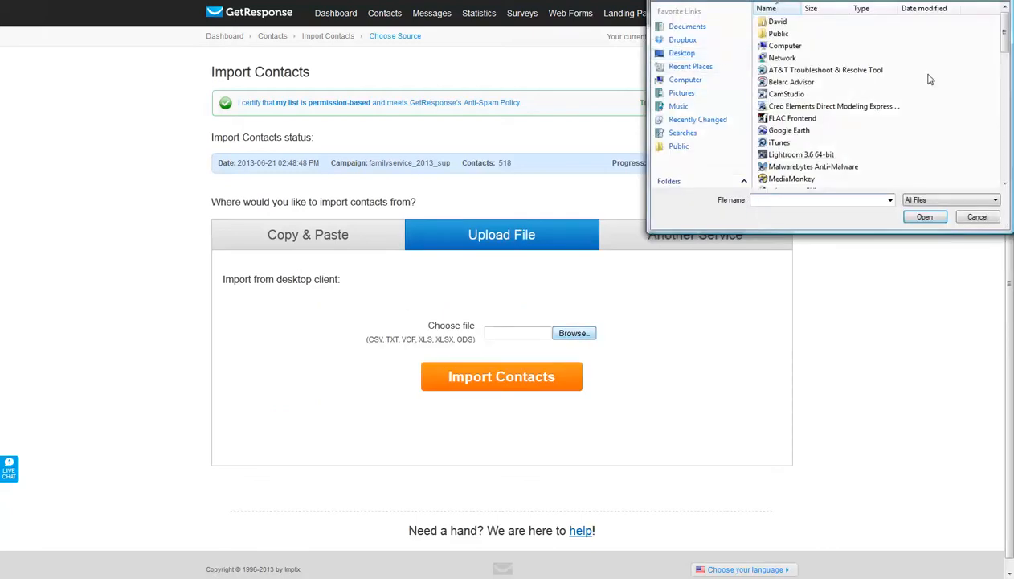
drag(1008, 32, 1007, 102)
click(819, 134)
click(923, 217)
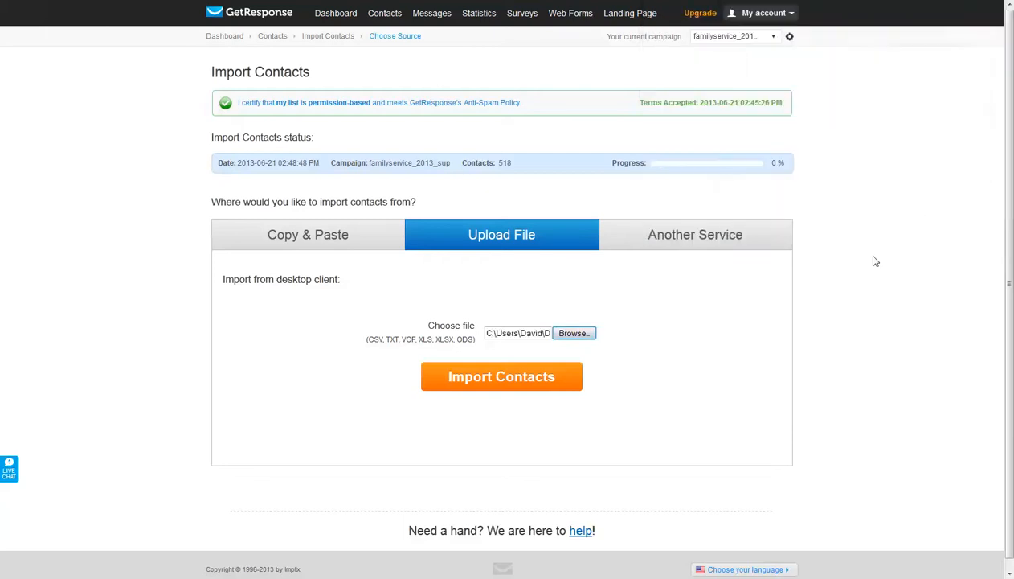
click(503, 375)
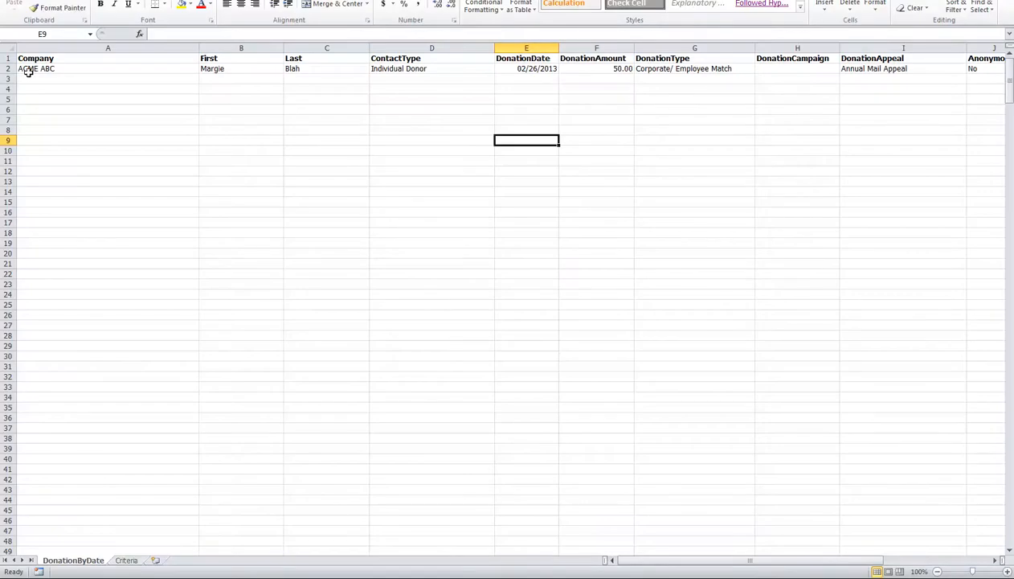
- Mark the first row as containing column names and show all custom fields in the import configuration
drag(33, 57, 611, 56)
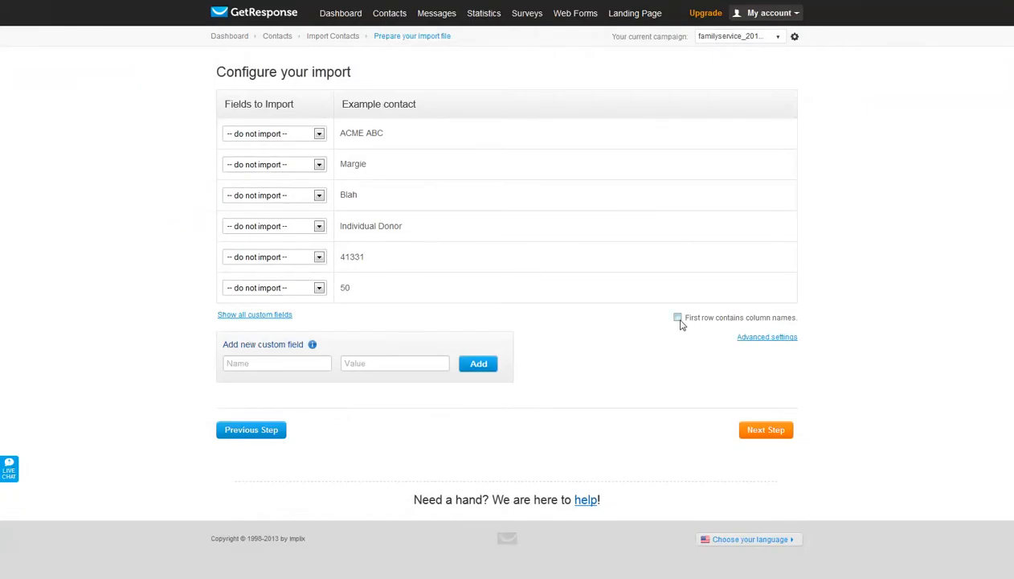
click(678, 318)
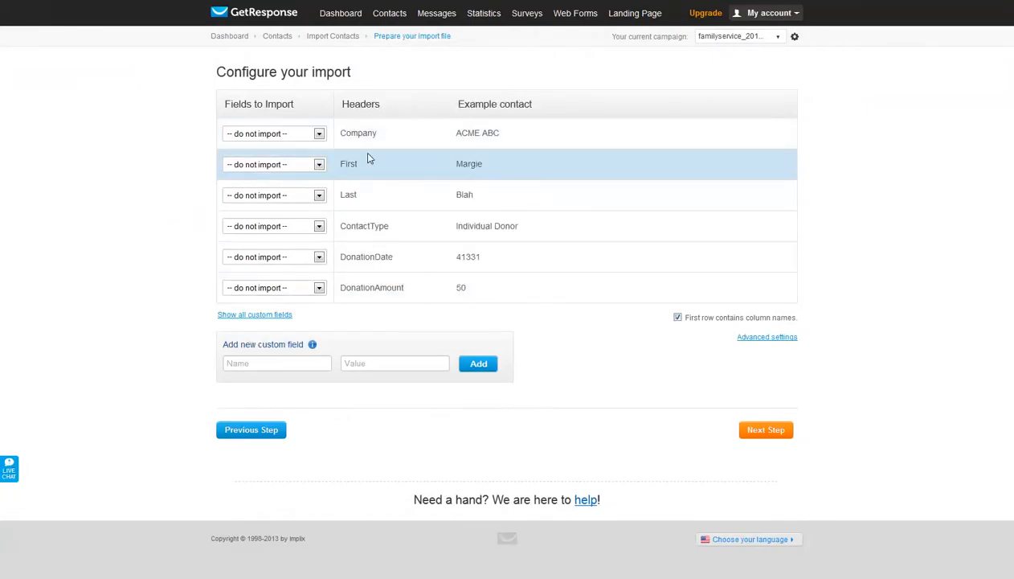
click(251, 317)
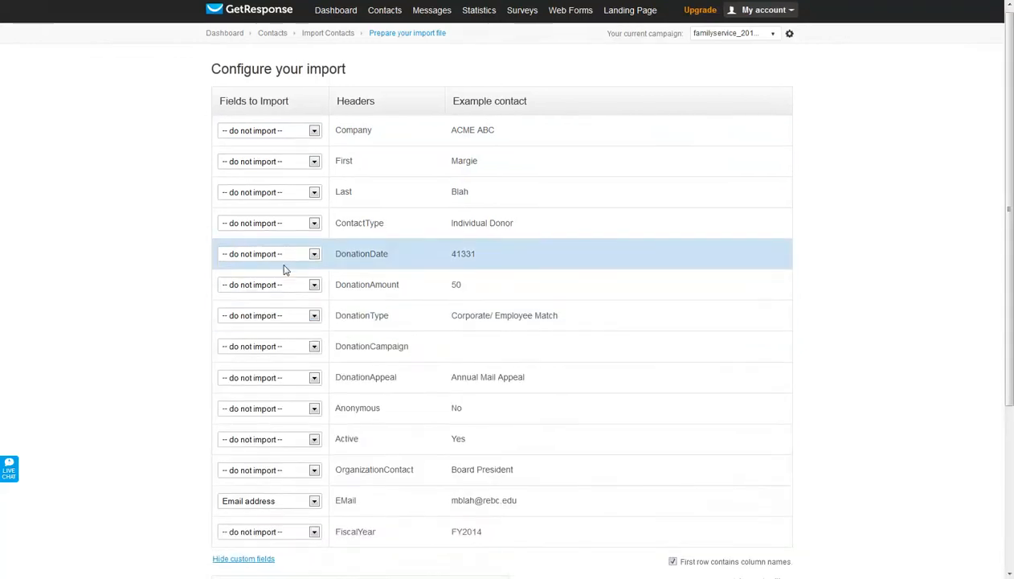
scroll(318, 290, down, 3)
scroll(372, 298, up, 5)
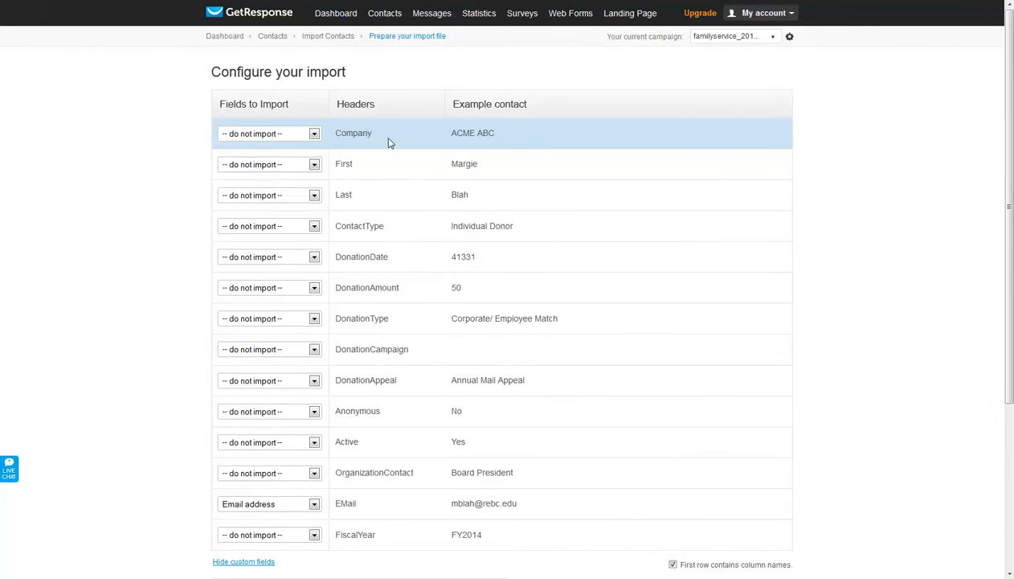
- Map the Company, First and Last headers to Company, First Name and Last Name, and continue to the import settings
click(314, 134)
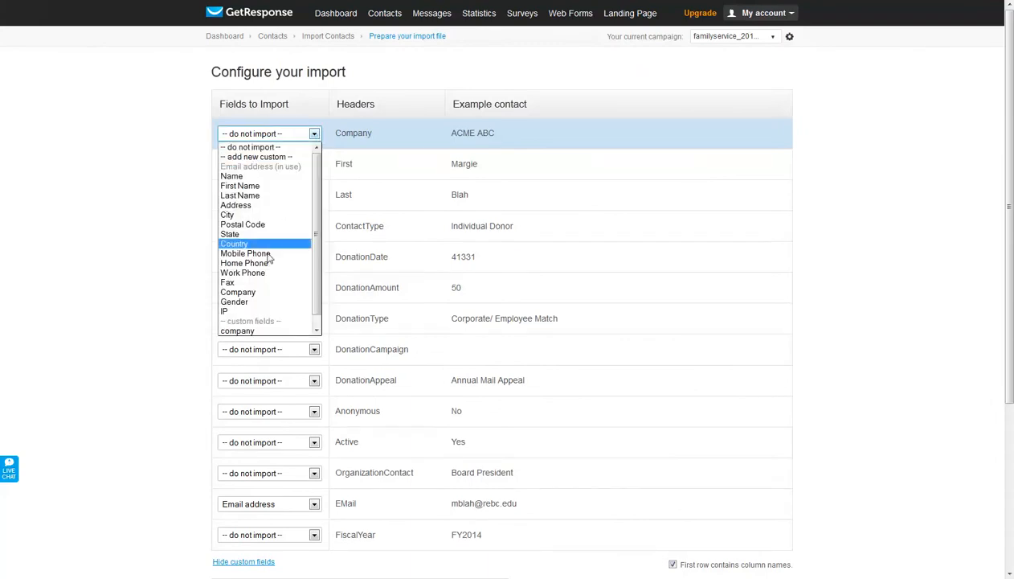
click(266, 291)
click(315, 164)
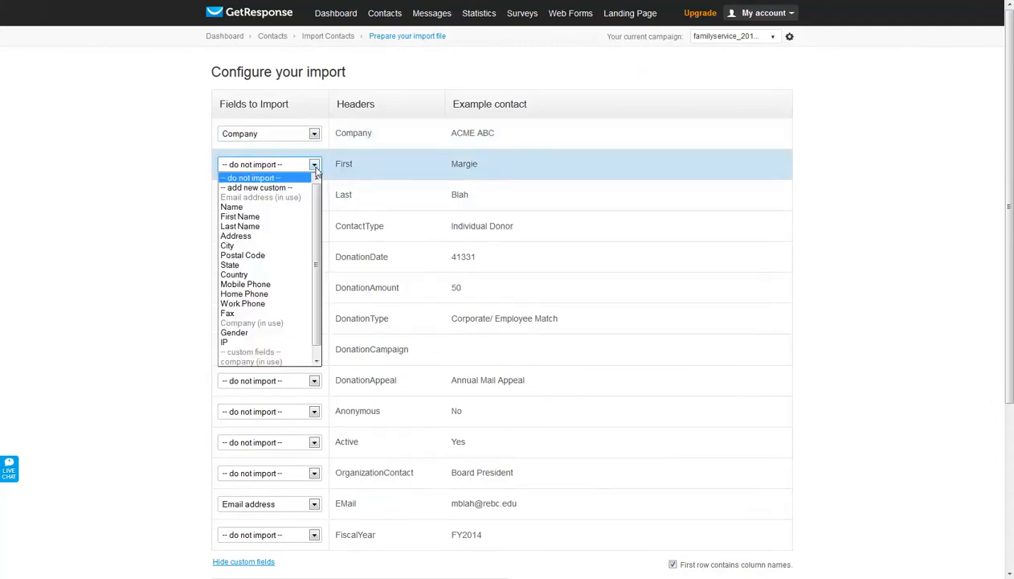
click(282, 219)
click(273, 195)
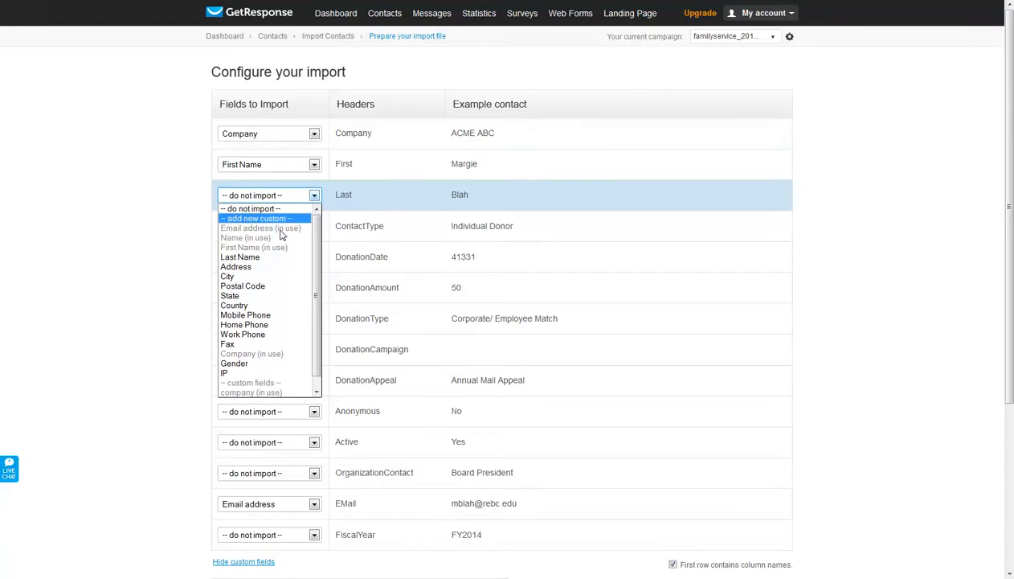
click(272, 256)
scroll(275, 258, down, 3)
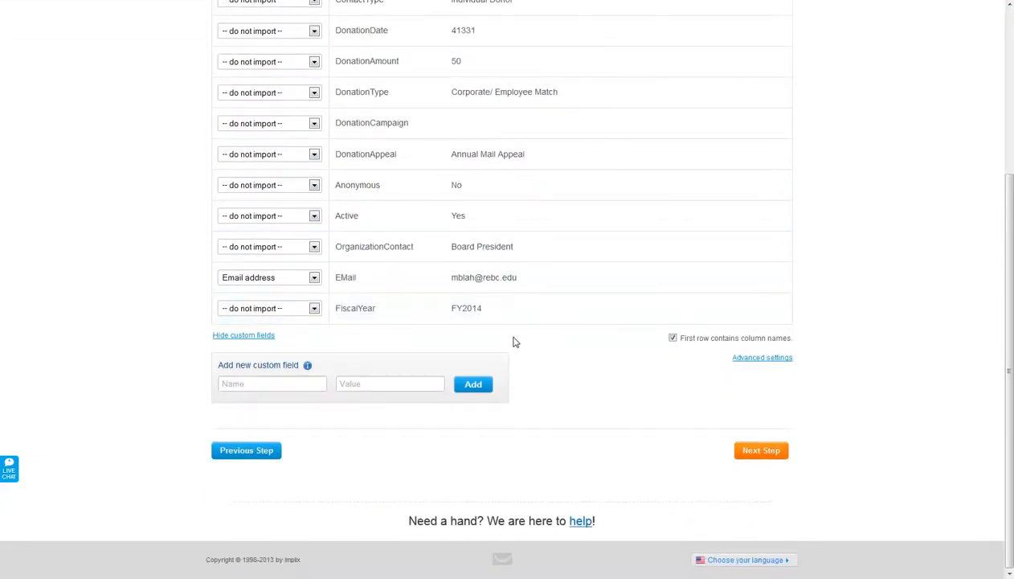
click(774, 453)
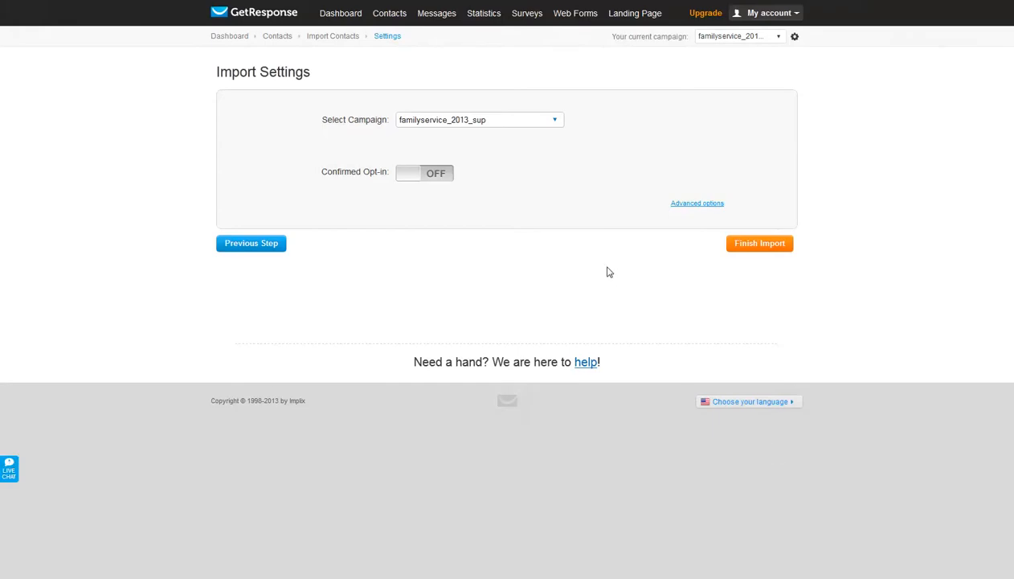
- Check the available campaigns, turn on Confirmed Opt-in to preview its confirmation message, and turn it off again
click(553, 122)
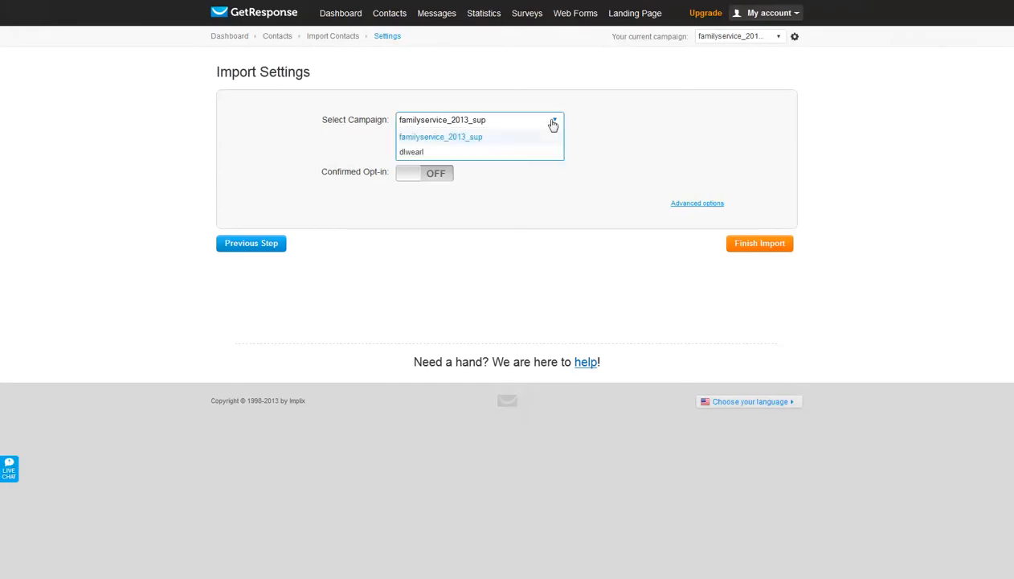
click(554, 124)
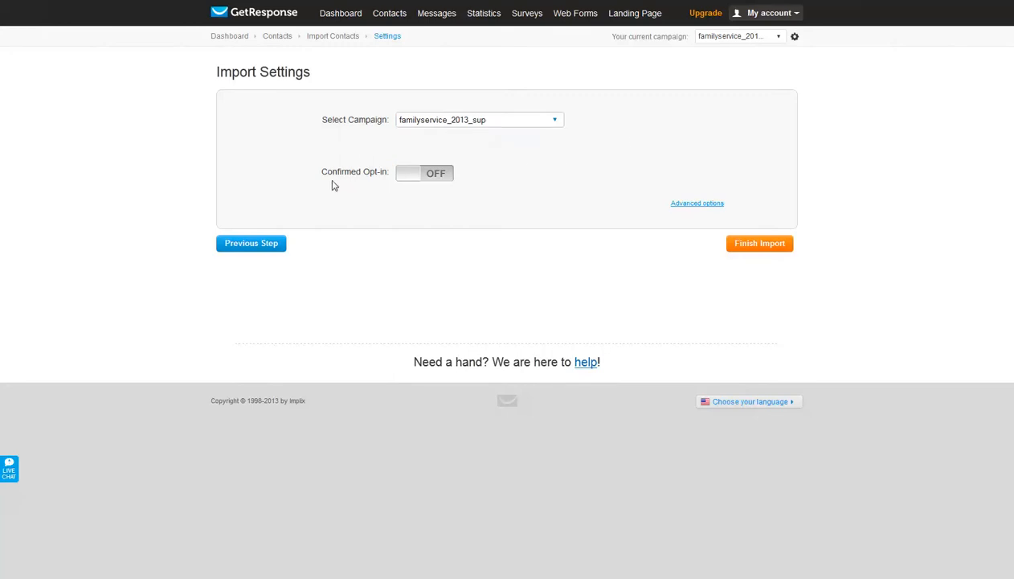
click(427, 175)
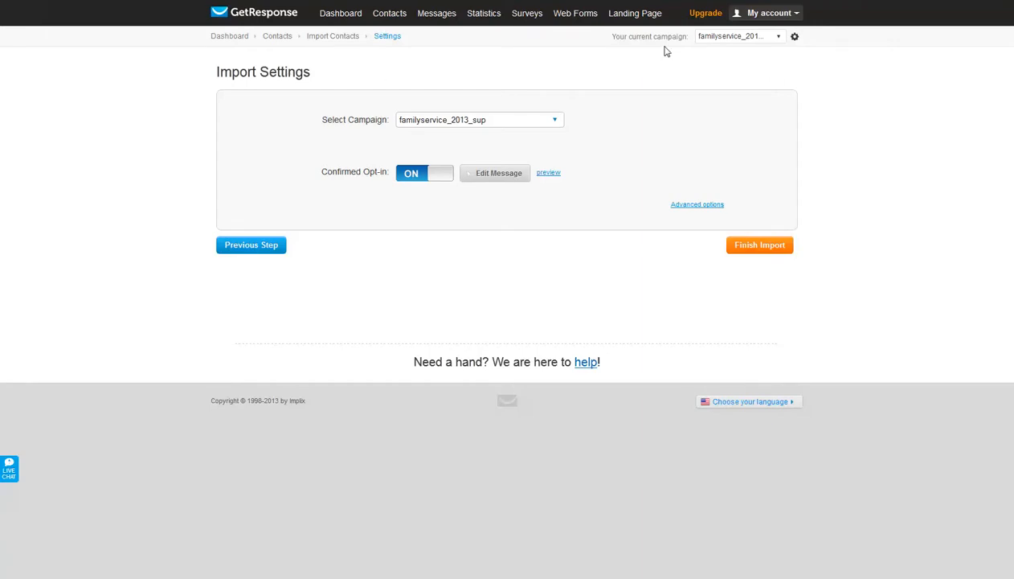
click(549, 173)
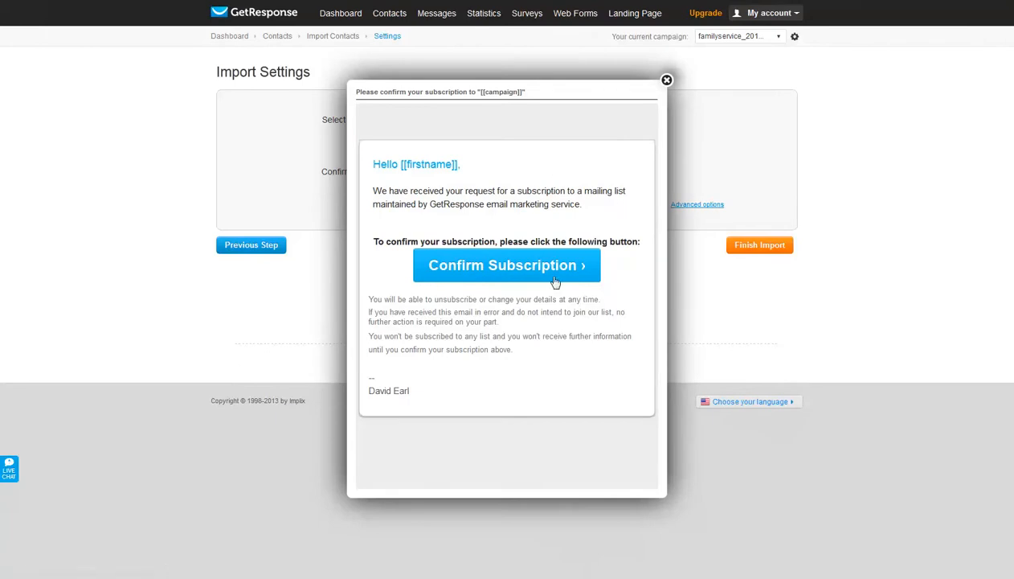
click(666, 79)
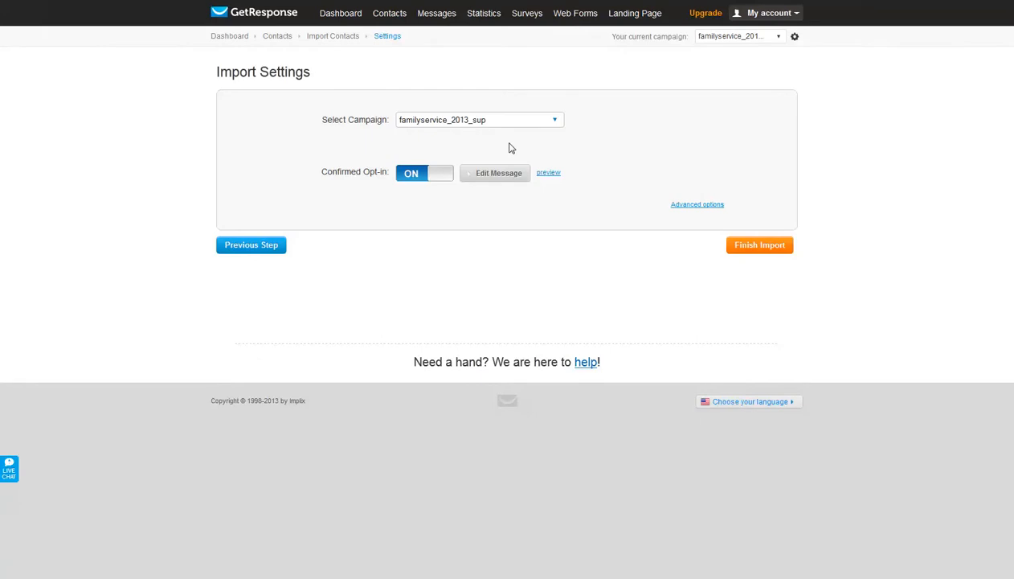
click(417, 174)
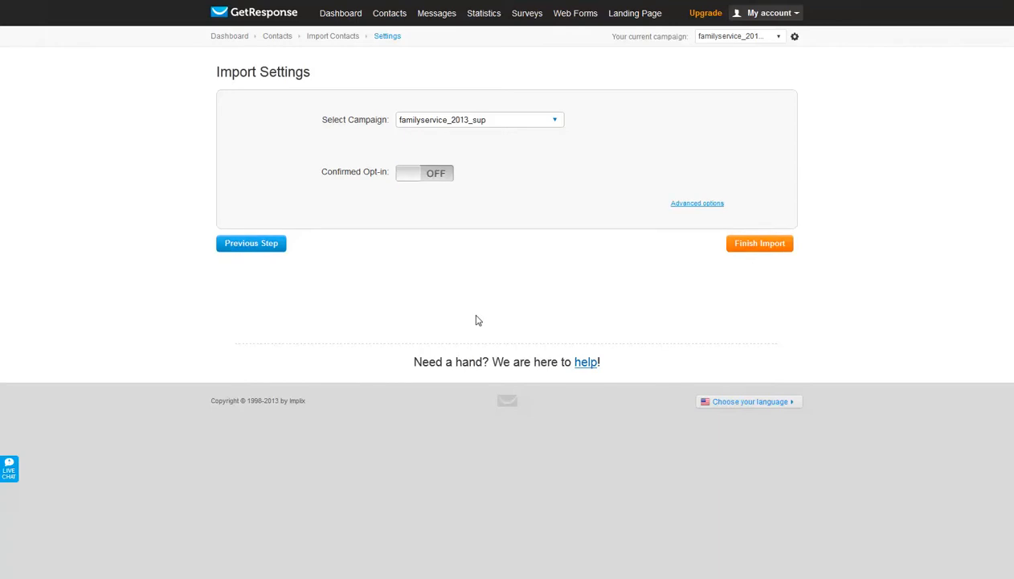
- Show the advanced import options, keep the Default handling of contacts, and finish the import
click(688, 209)
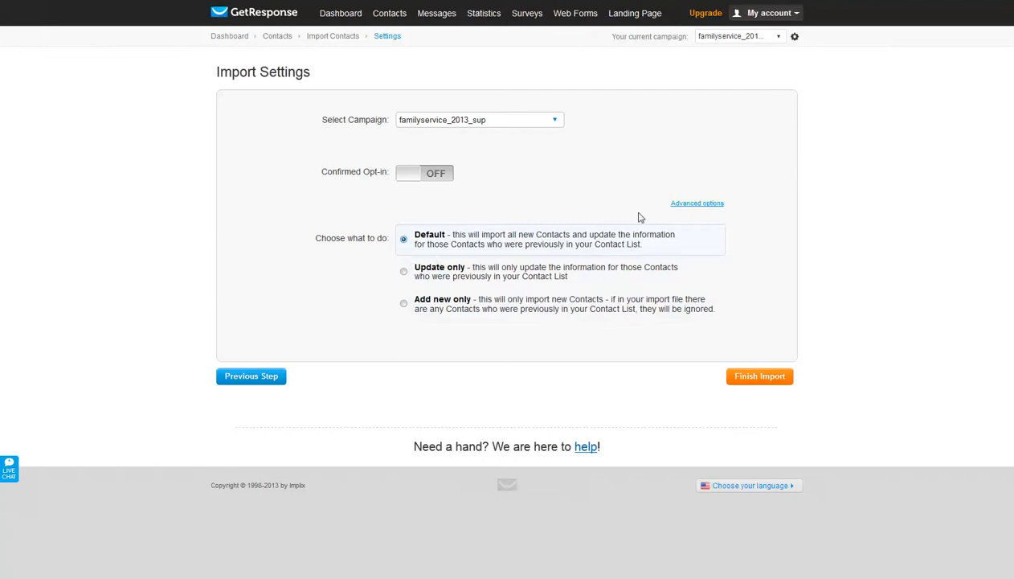
click(761, 377)
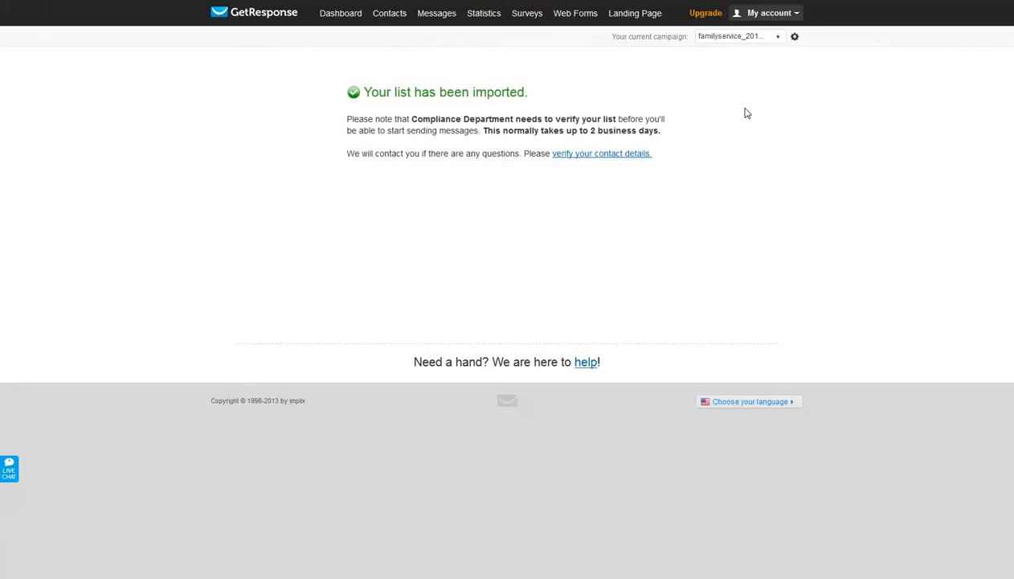
- Return to the dashboard and open the contact search page
mouse_move(389, 22)
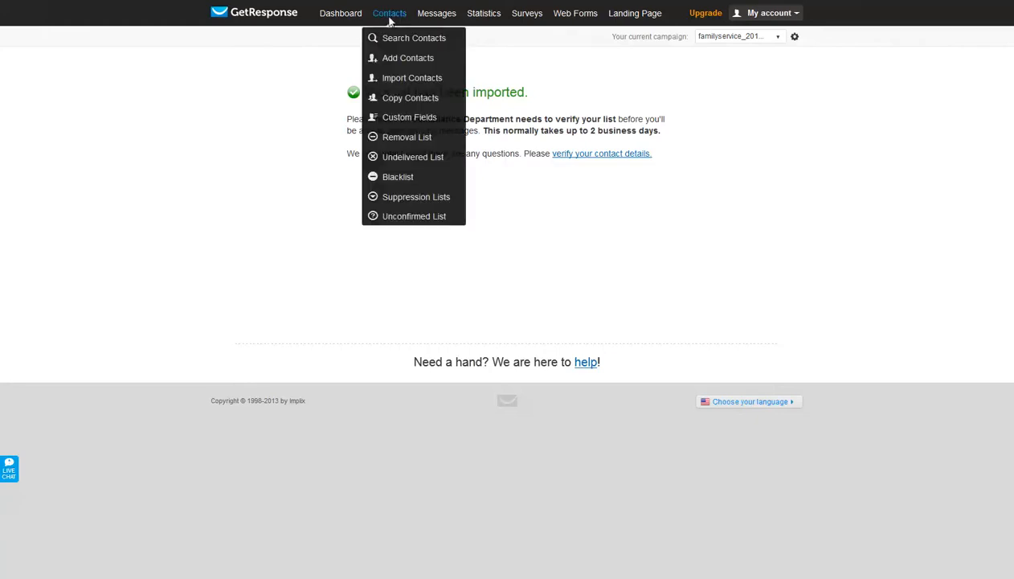
click(351, 18)
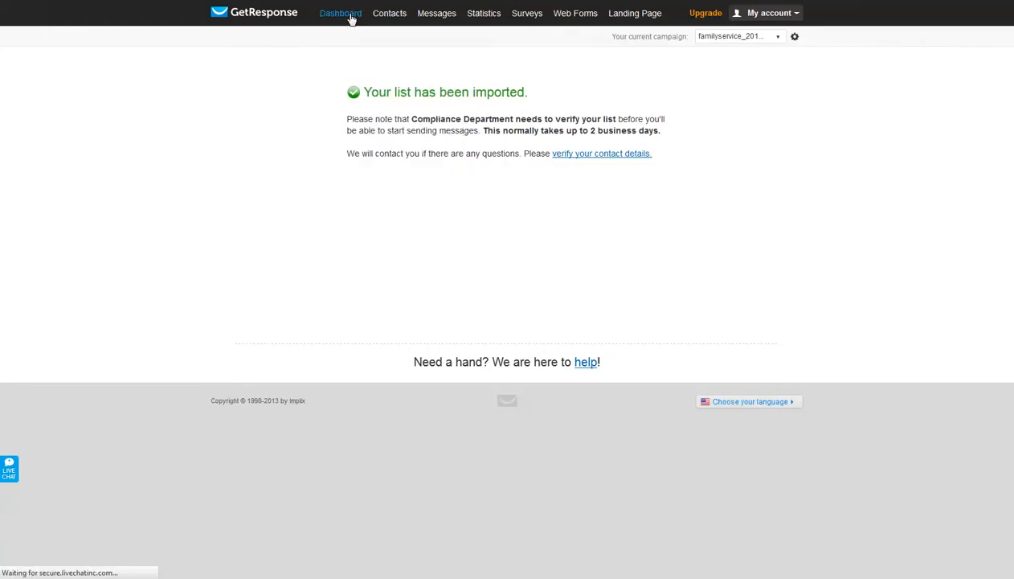
click(685, 128)
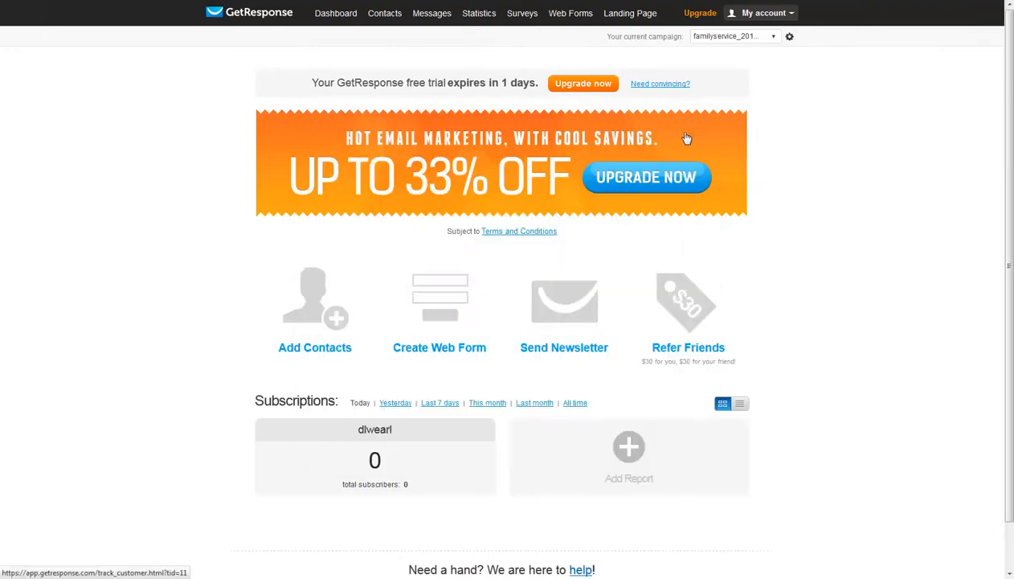
mouse_move(392, 29)
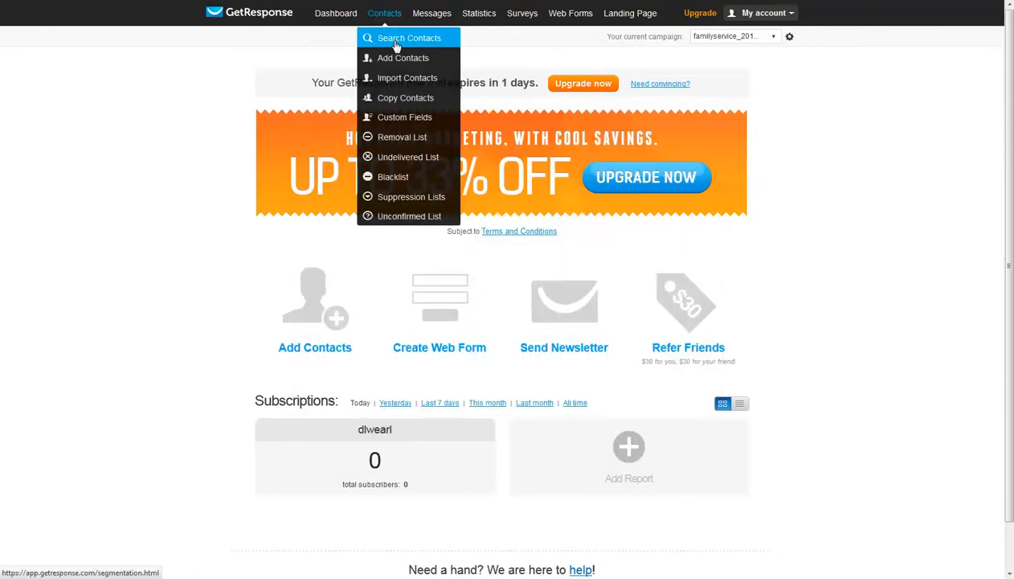
click(396, 46)
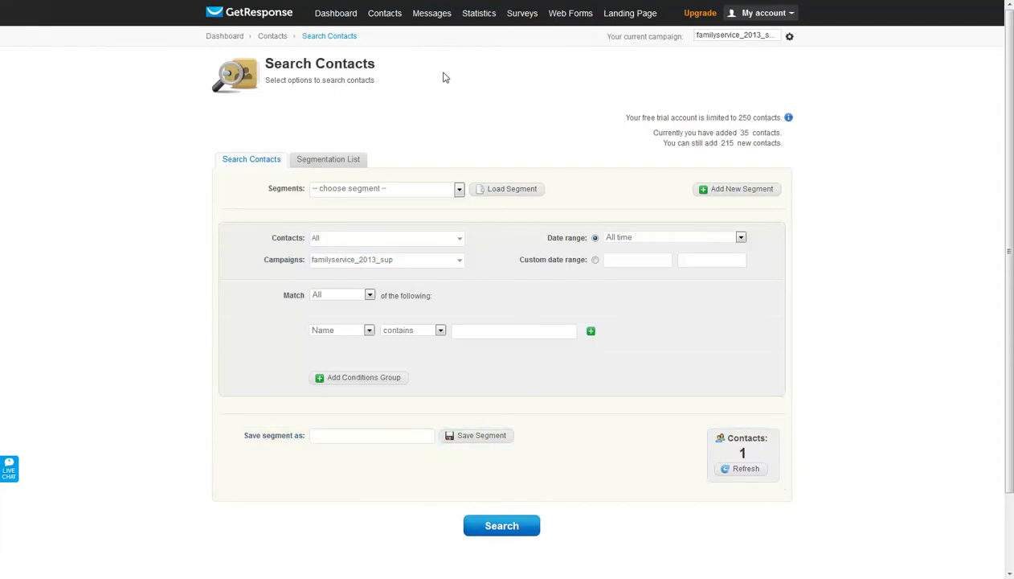
- Open the form for adding a single contact and check its Name and Email address fields
mouse_move(378, 18)
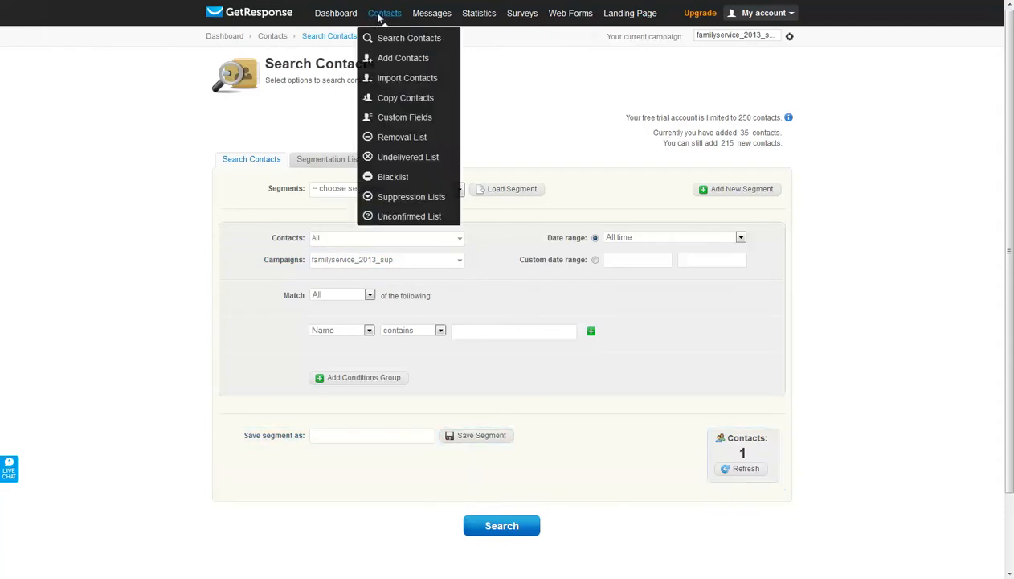
click(404, 64)
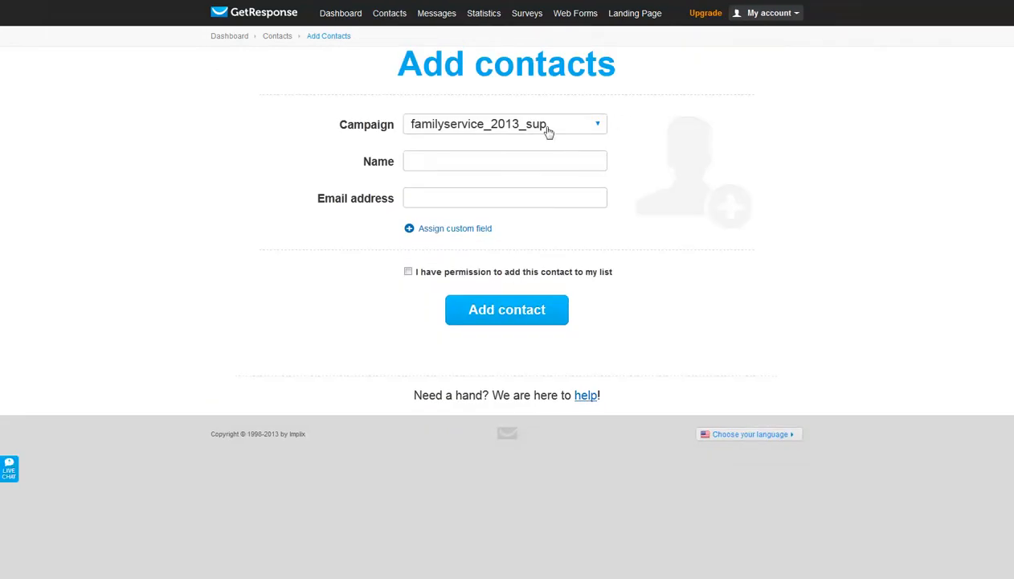
click(448, 158)
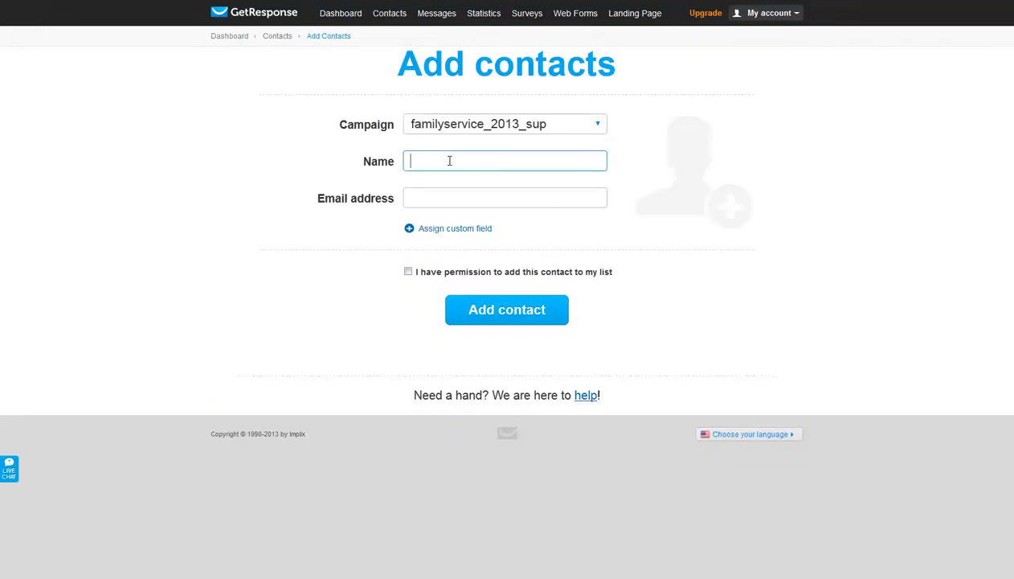
click(438, 197)
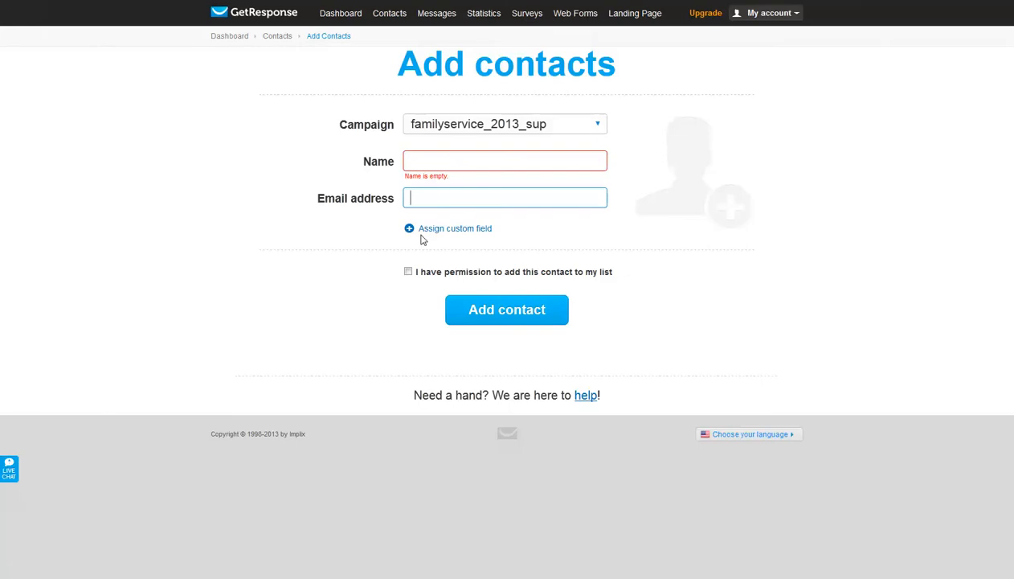
- Assign a custom field to the new contact, check which fields are available, and remove it again
click(448, 229)
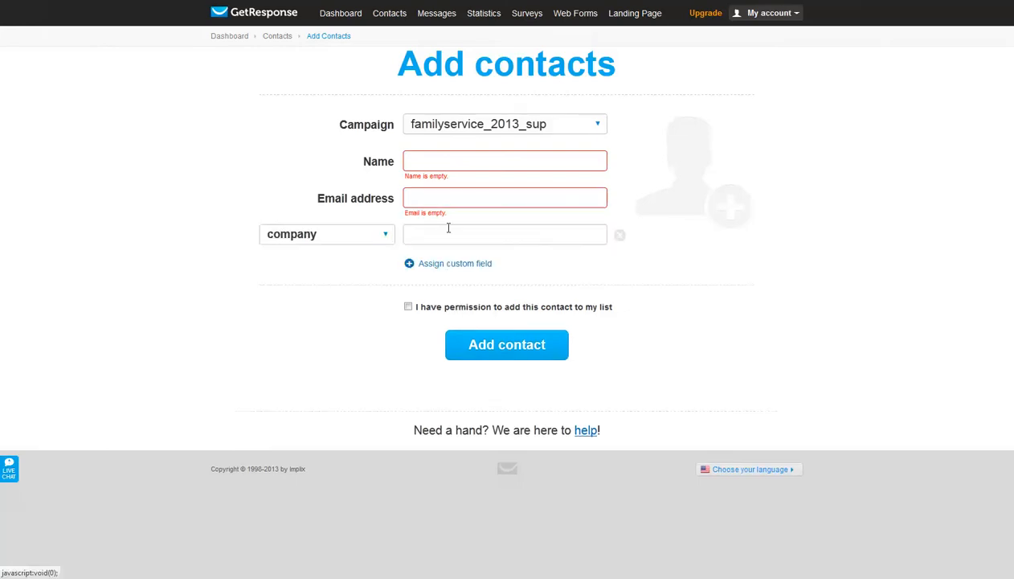
click(385, 234)
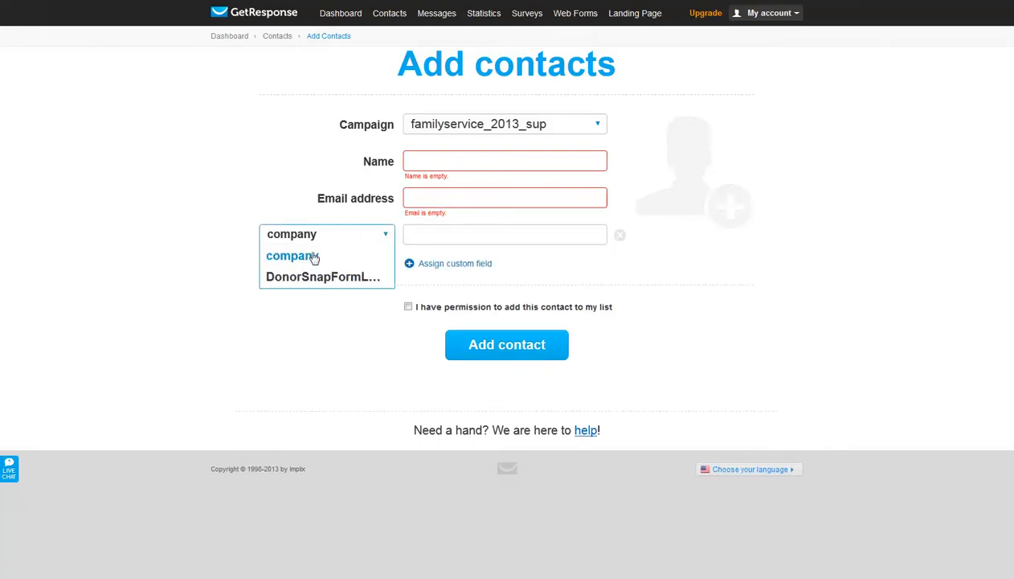
click(385, 234)
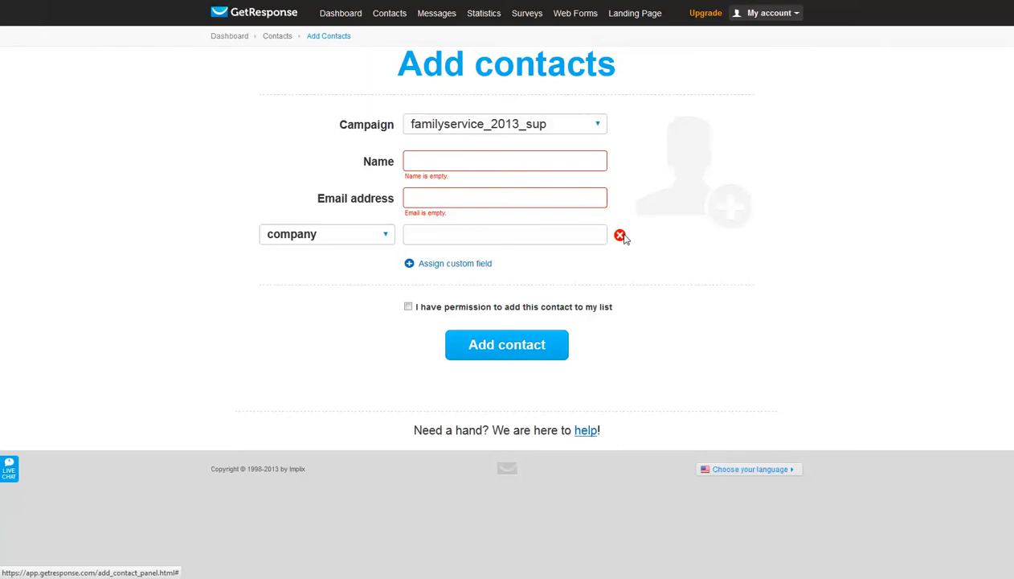
click(620, 235)
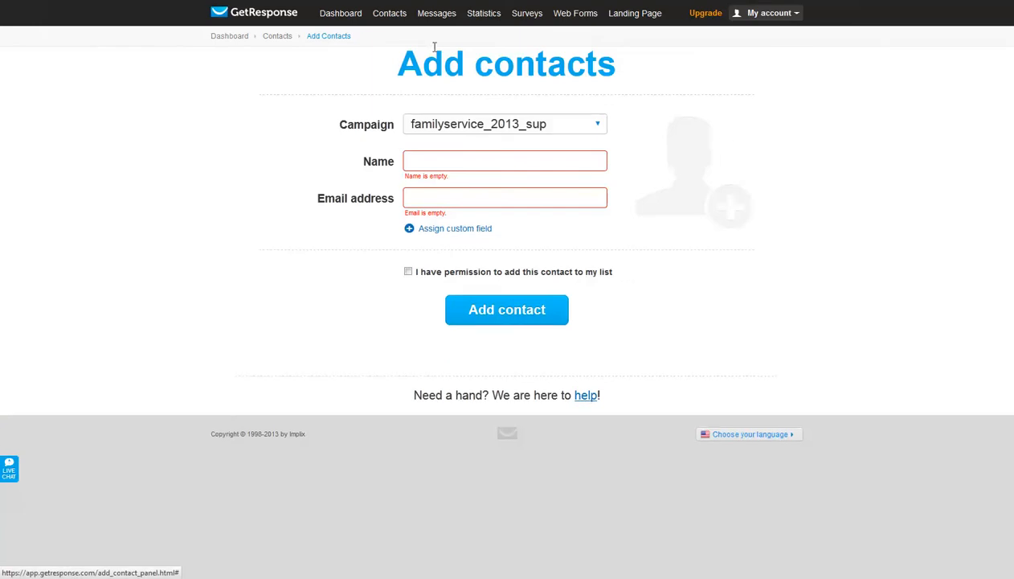
- Return to the contact search and list all contacts in the familyservice_2013_sup campaign
mouse_move(389, 15)
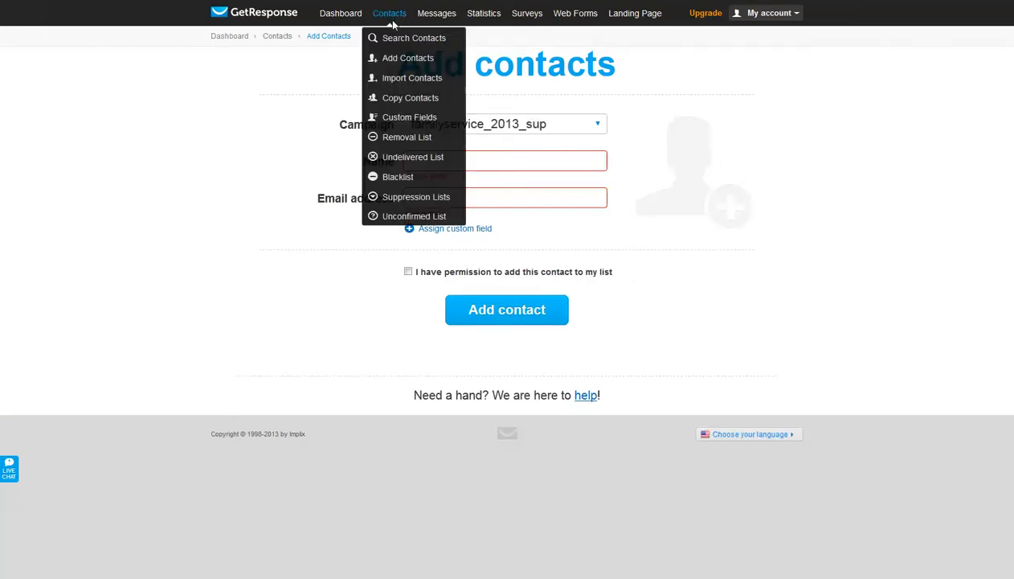
click(410, 44)
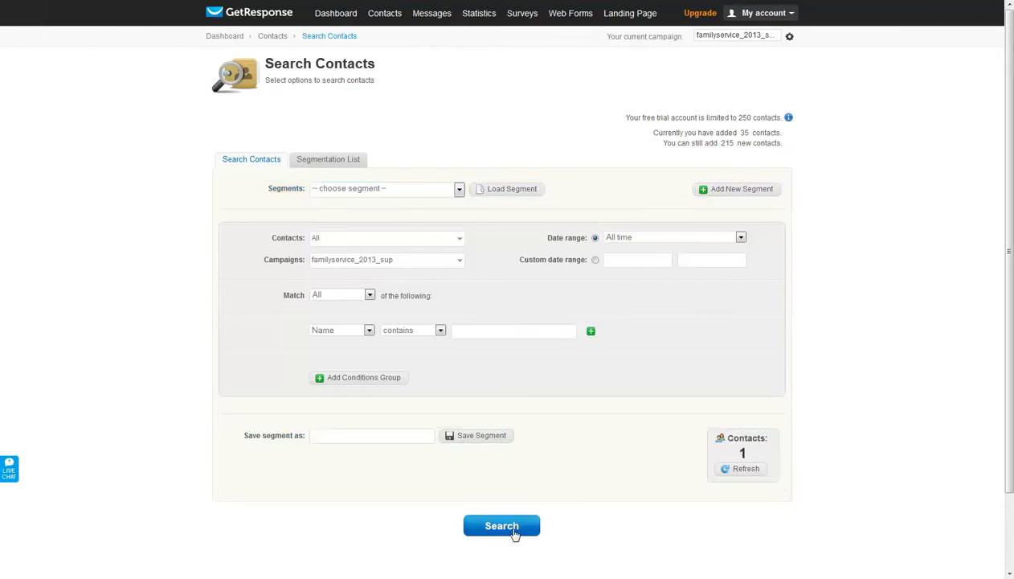
click(513, 532)
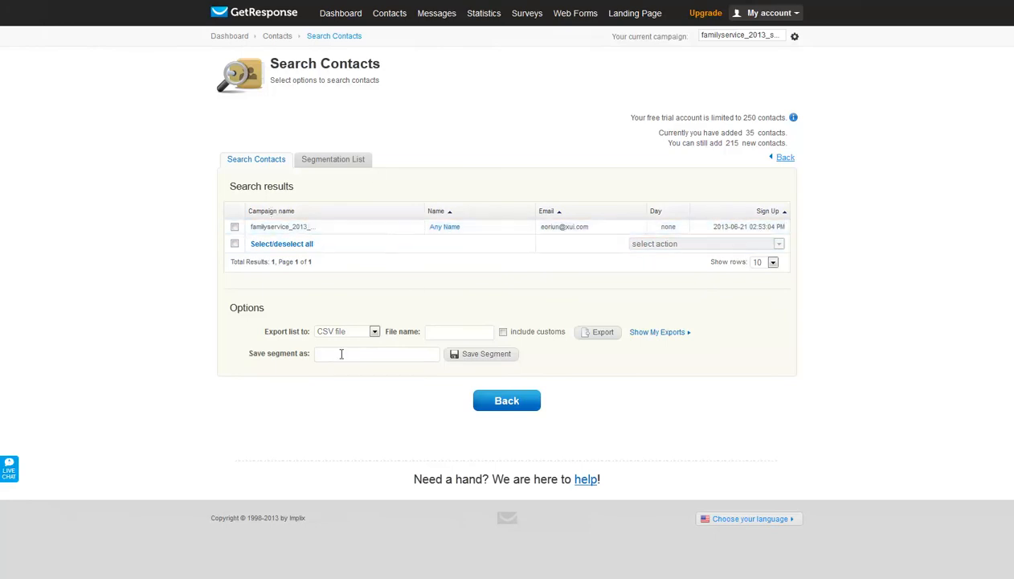
- Check the export file formats offered for the search results, keeping CSV file, and go back to the search options
click(373, 332)
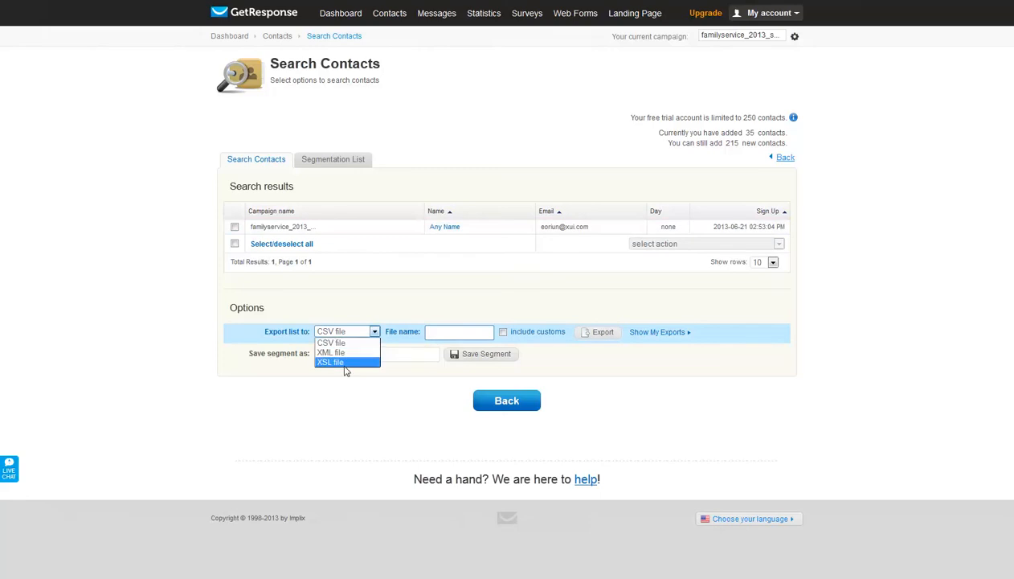
click(397, 311)
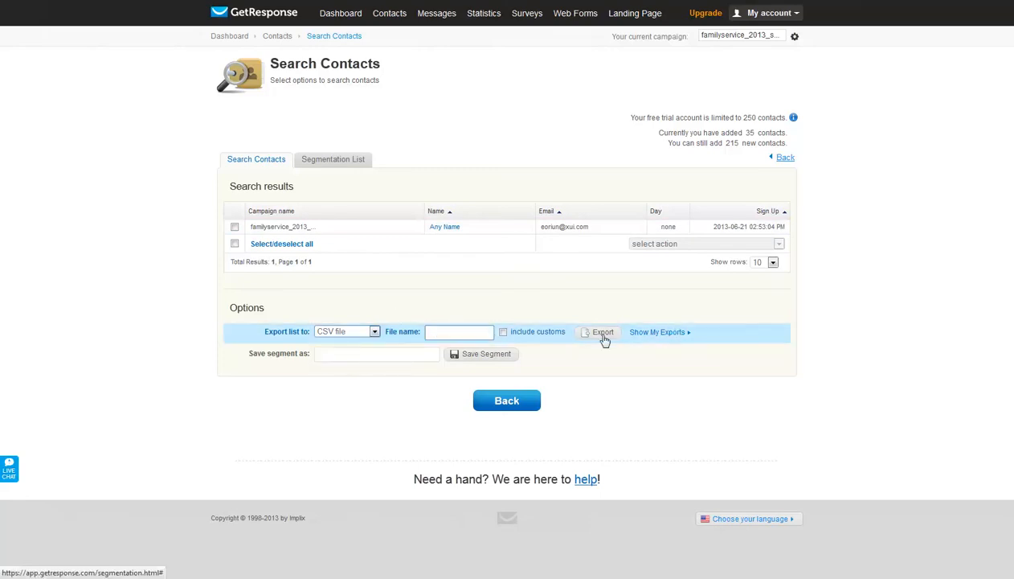
click(518, 402)
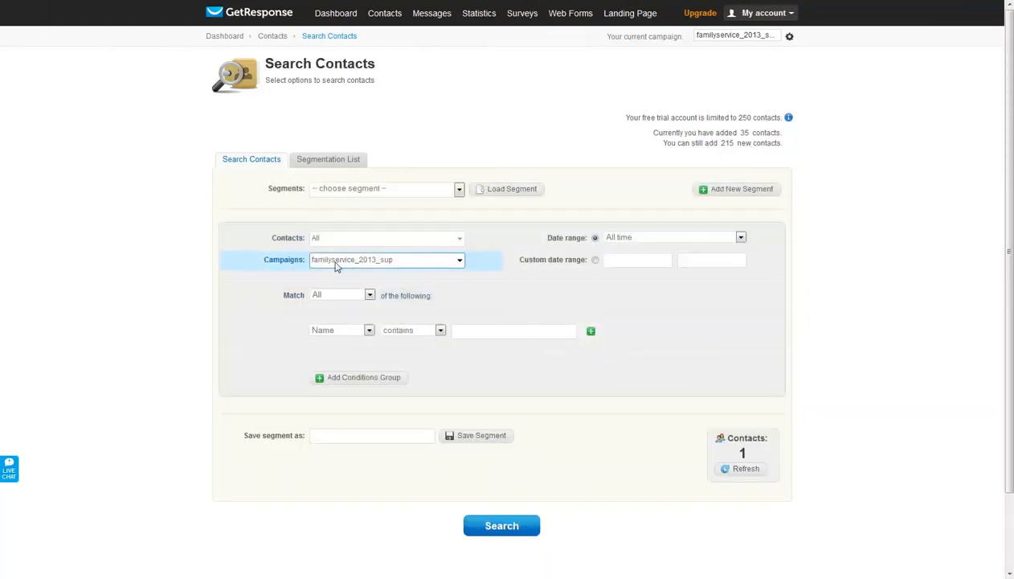
mouse_move(432, 13)
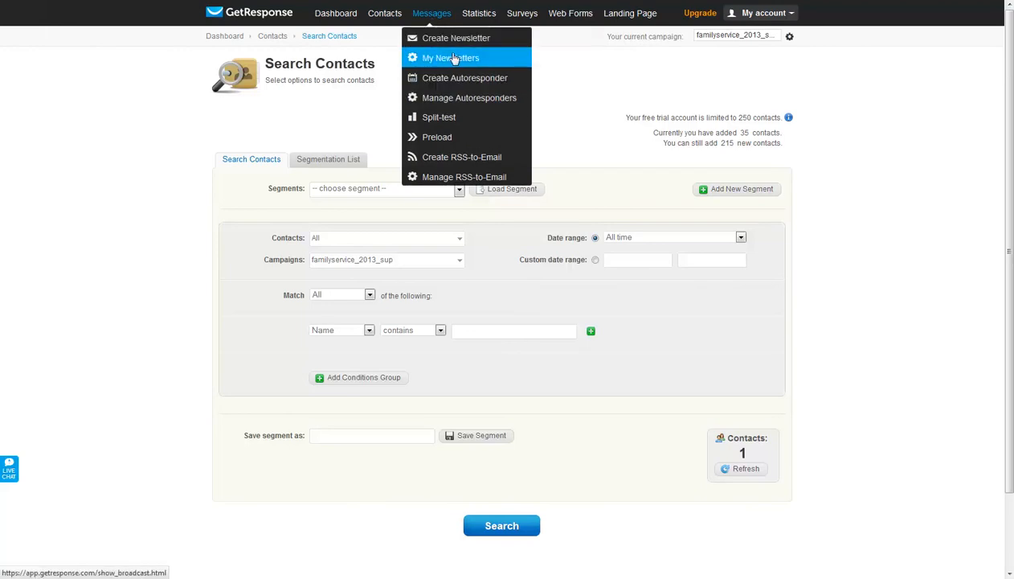
mouse_move(377, 17)
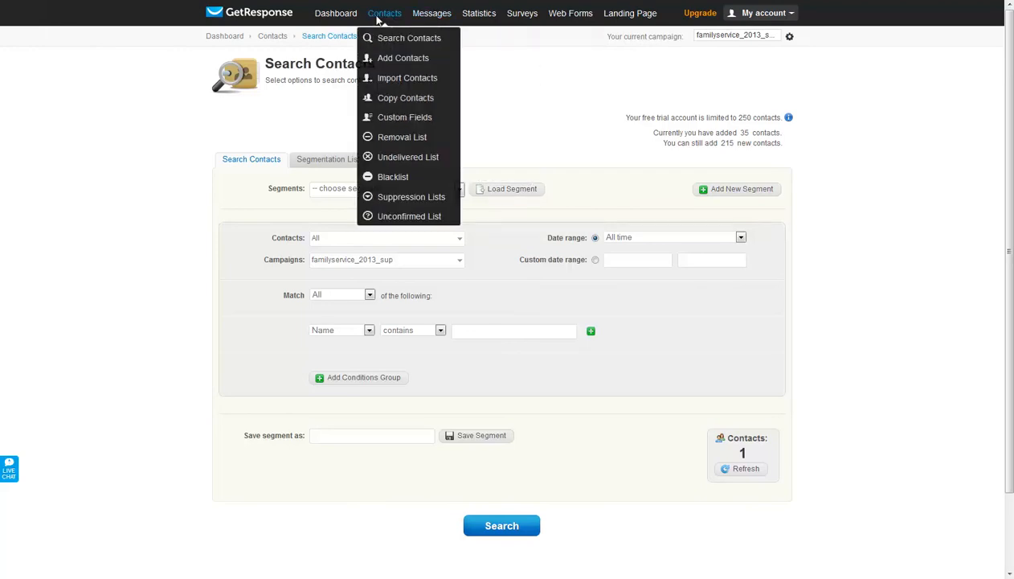